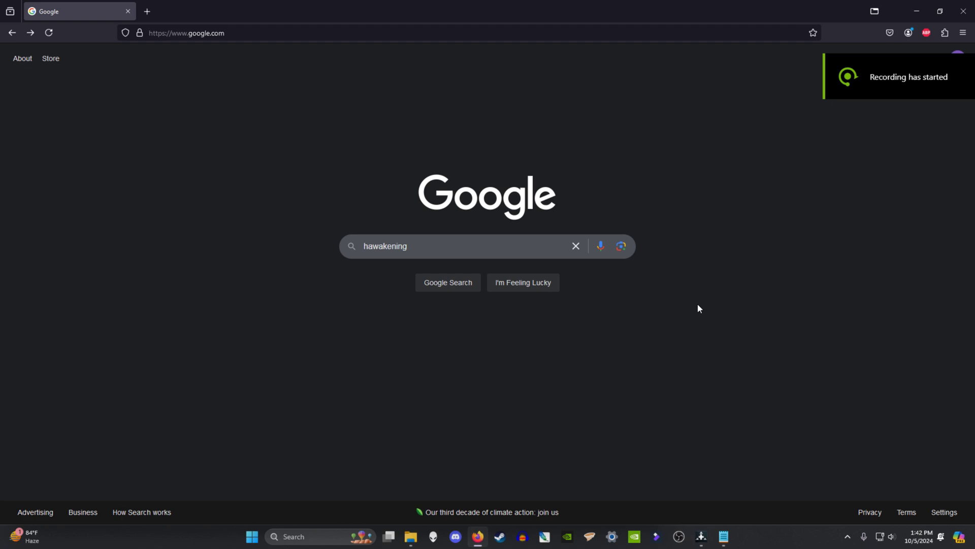
# Step: Search Google for 'hawakening' and open the official hawakening.com result
pyautogui.click(450, 284)
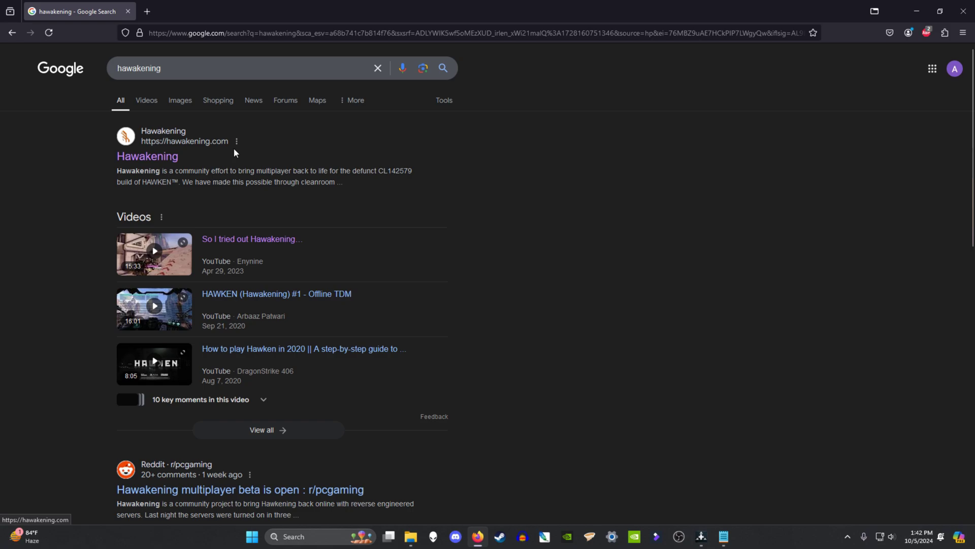
pyautogui.click(184, 146)
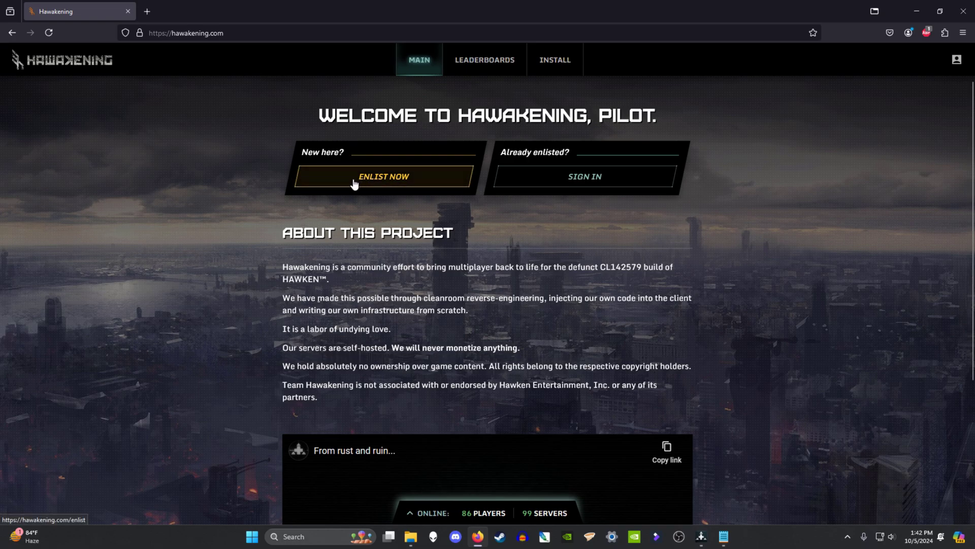
# Step: Sign in to the Hawakening site and go to its Installation instructions page
pyautogui.click(566, 180)
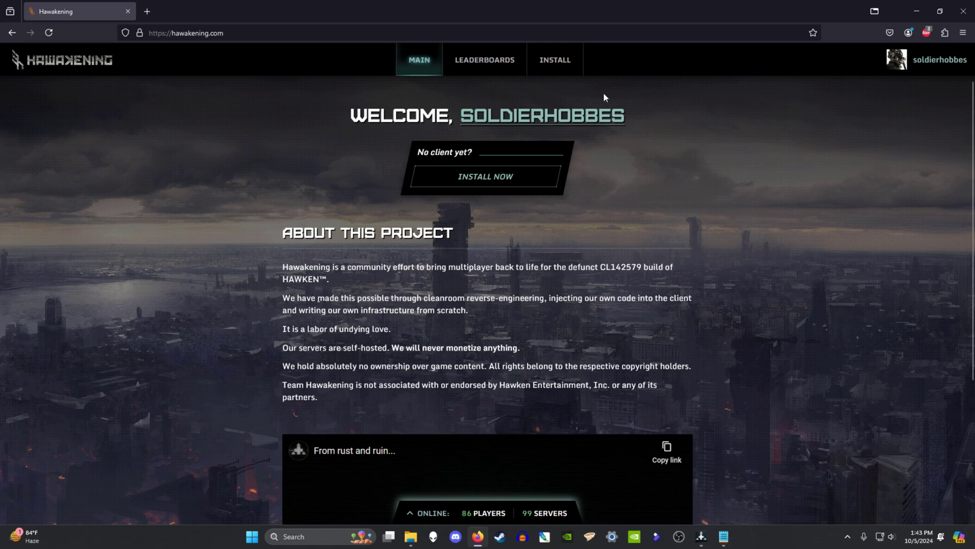
pyautogui.click(447, 178)
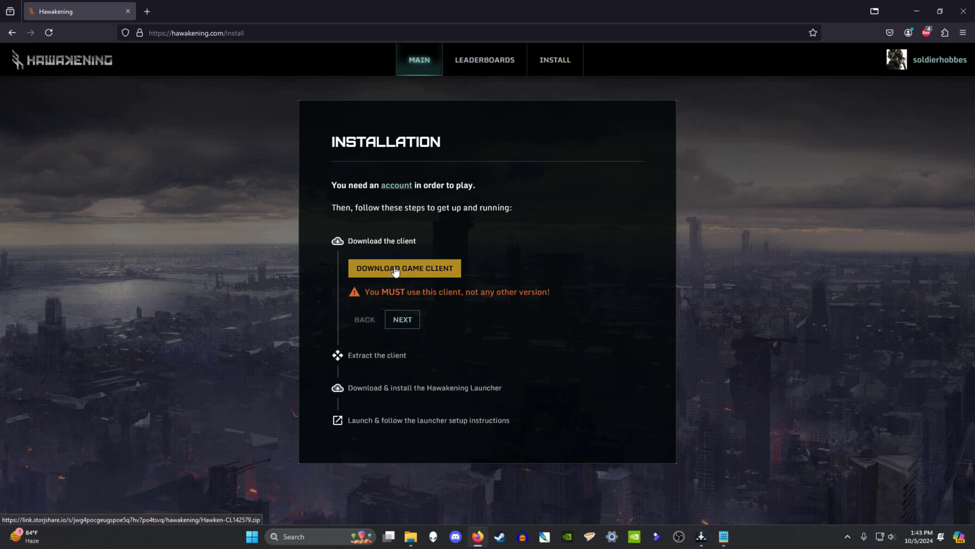
# Step: Browse File Explorer to C:\Program Files (x86)\Hawakening to view the extracted client files
pyautogui.hotkey('alt', 'Tab')
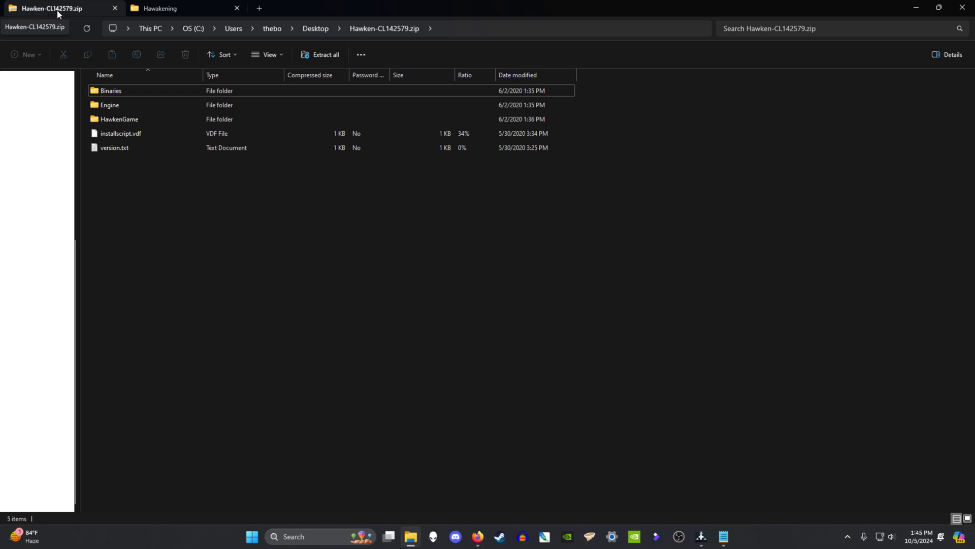
pyautogui.hotkey('alt', 'Tab')
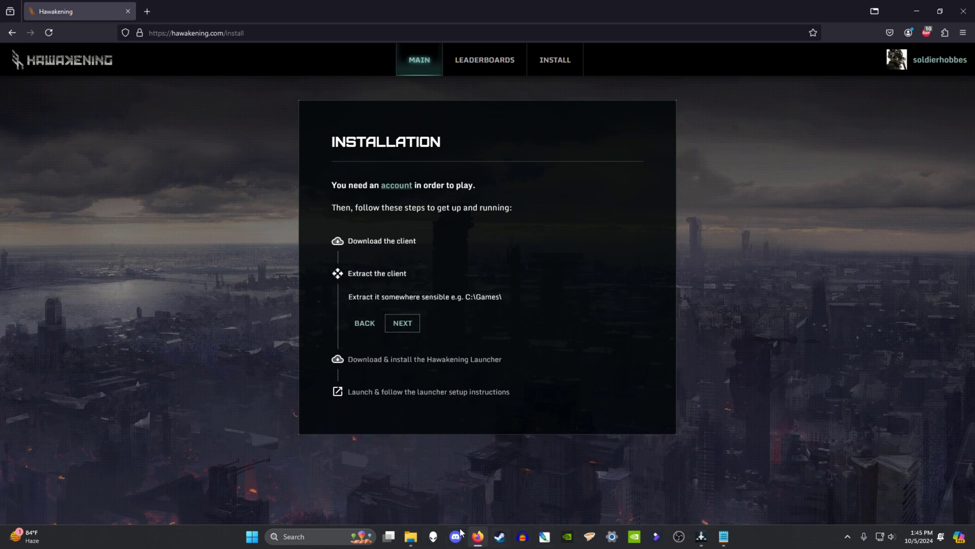
pyautogui.click(410, 536)
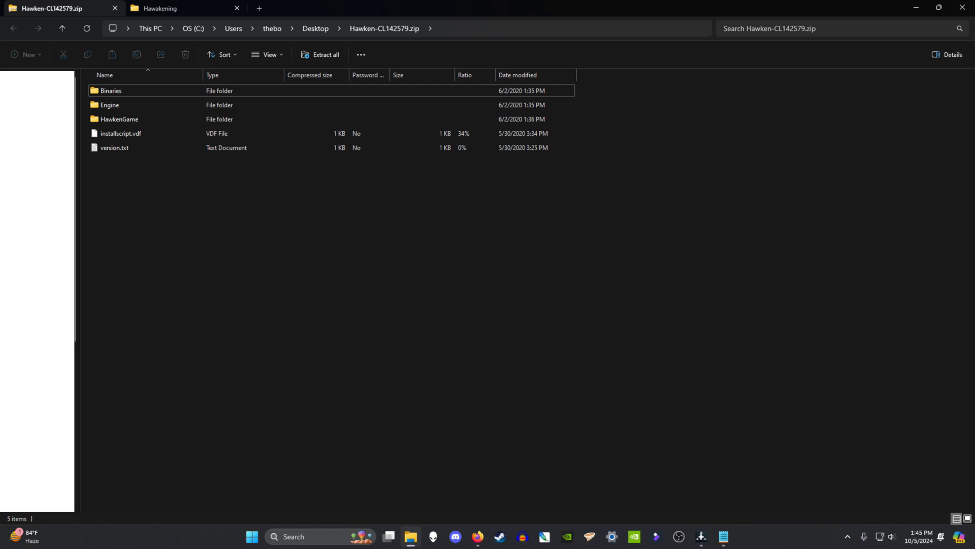
pyautogui.click(193, 28)
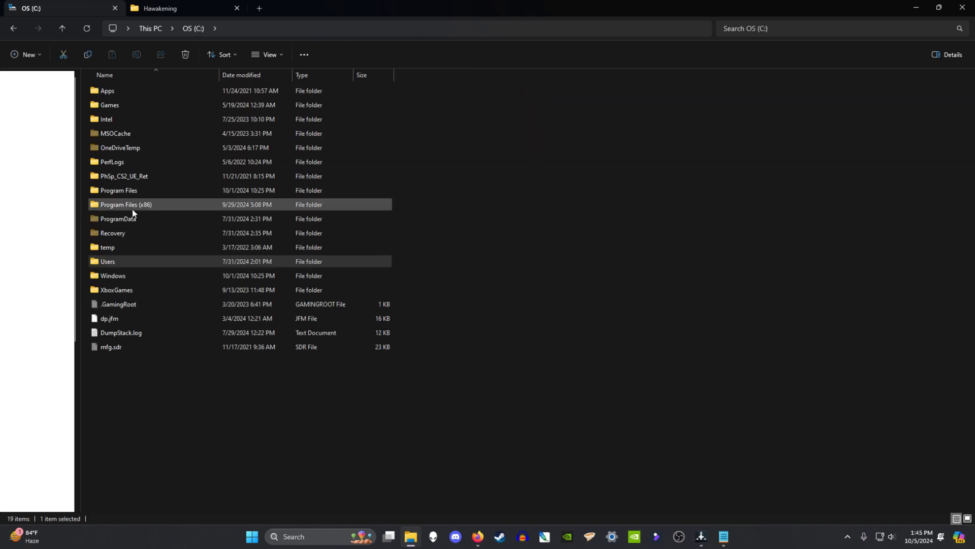
pyautogui.doubleClick(133, 203)
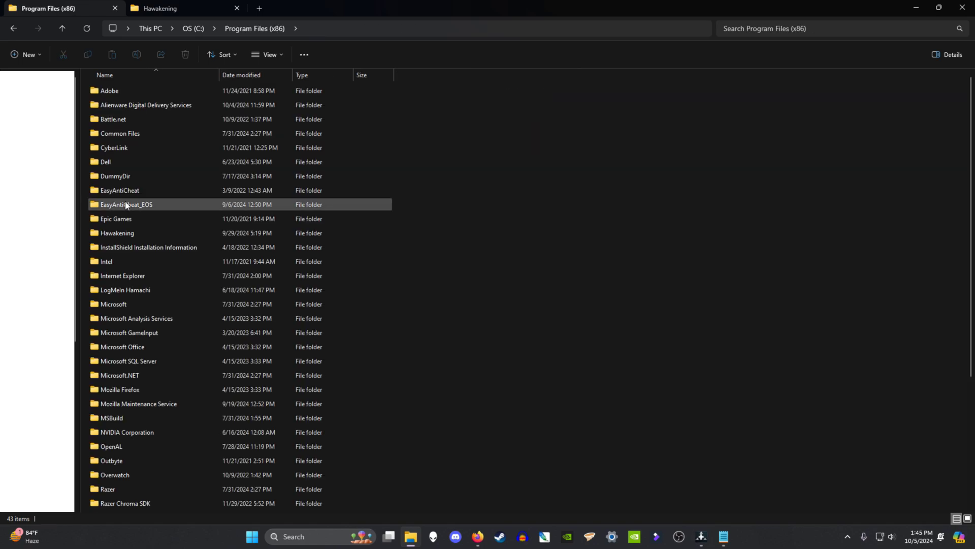
pyautogui.click(117, 235)
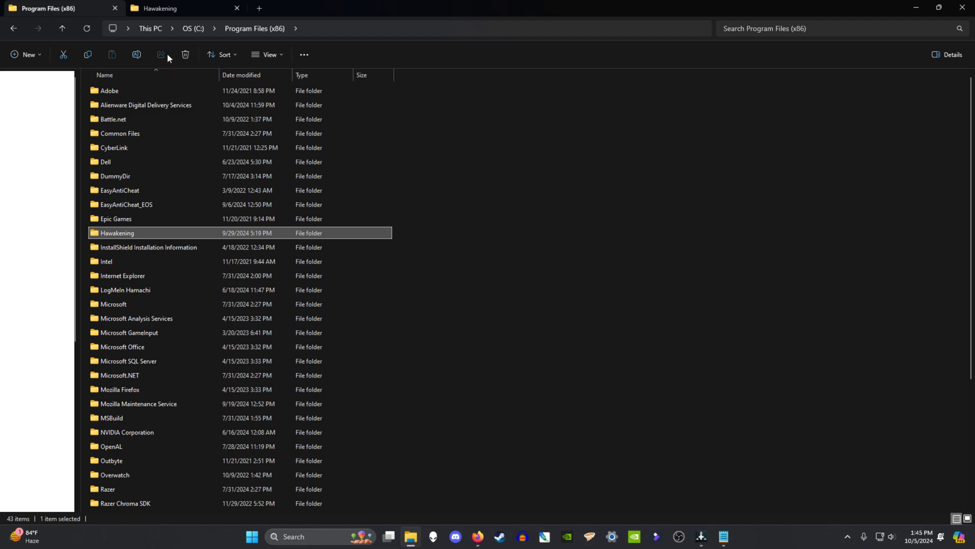
pyautogui.click(163, 14)
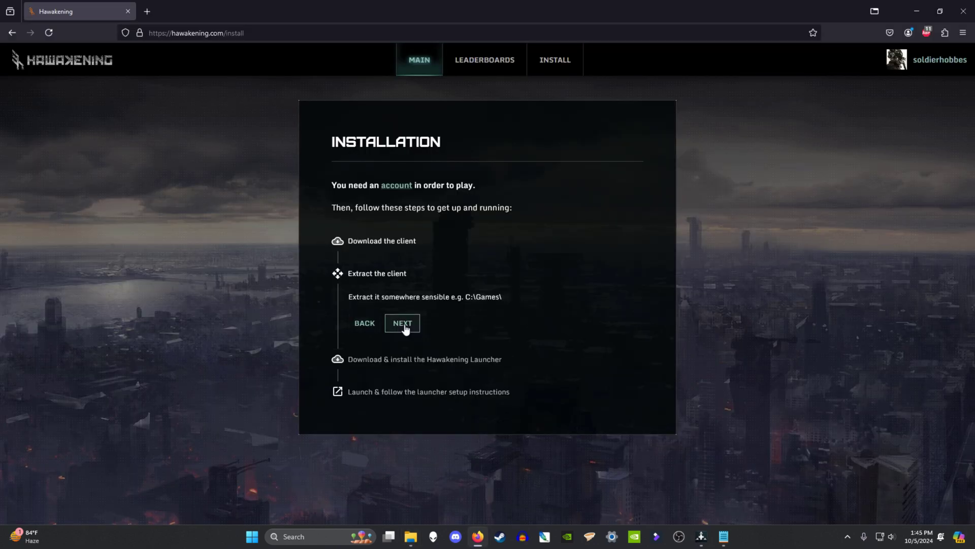
# Step: Advance the install guide to the launcher step and widen the Name column to reveal the installer's name
pyautogui.click(403, 322)
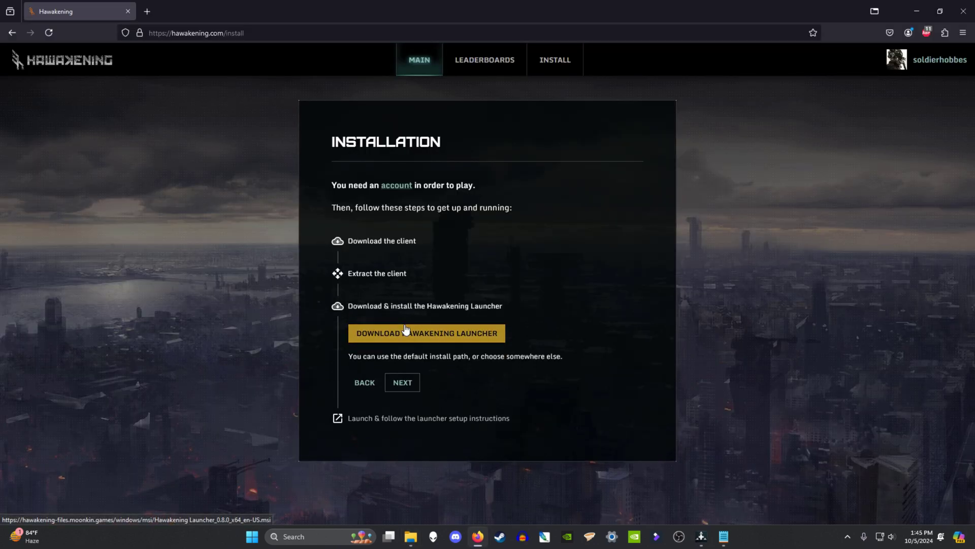
pyautogui.hotkey('alt', 'Tab')
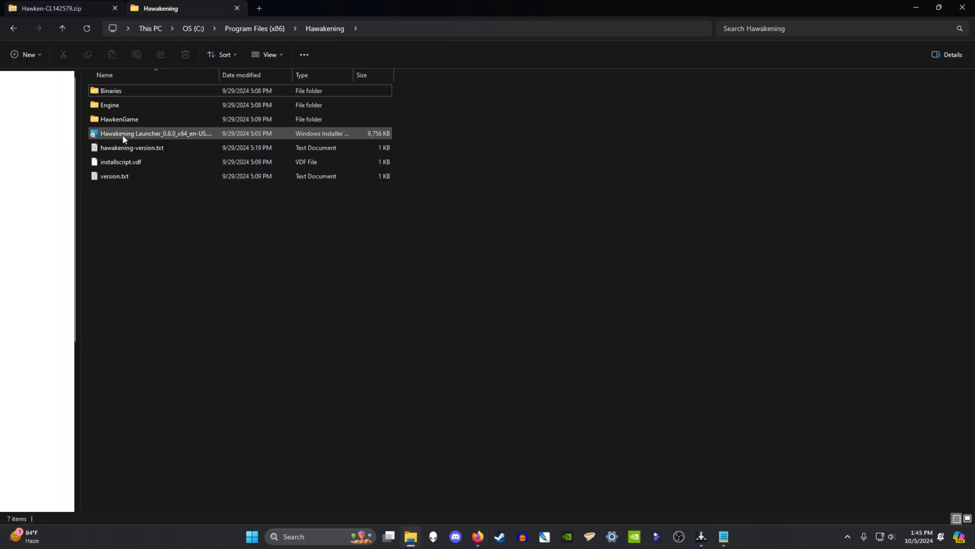
pyautogui.moveTo(152, 133)
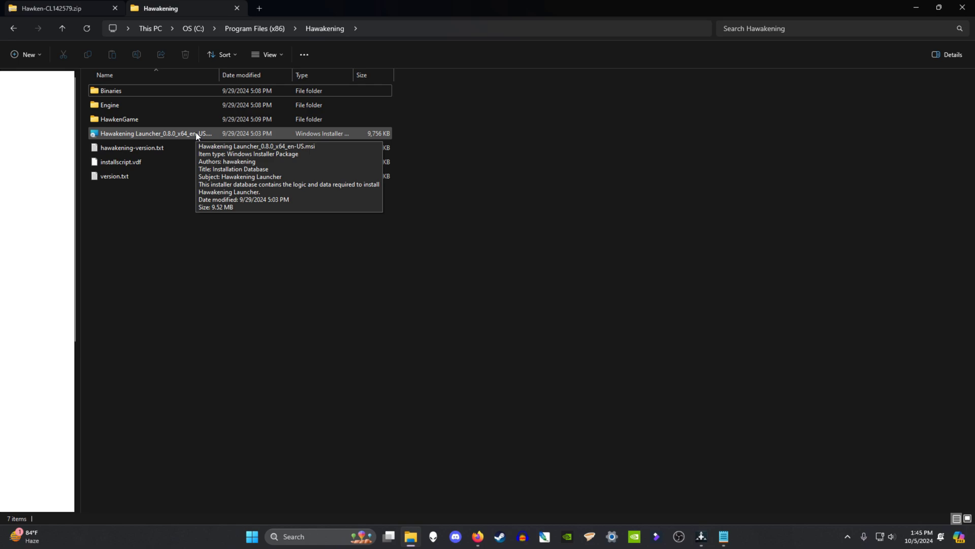
pyautogui.moveTo(219, 75); pyautogui.dragTo(243, 76)
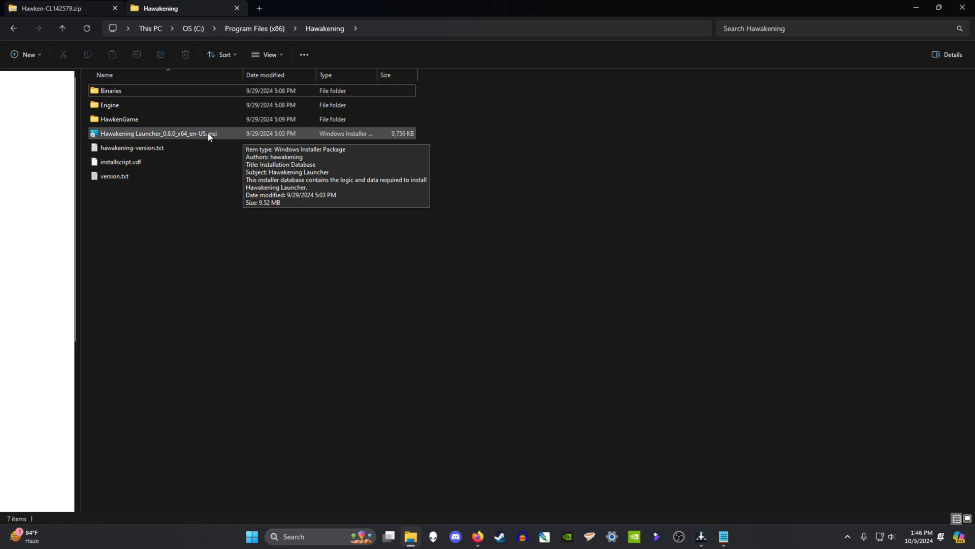
pyautogui.click(187, 134)
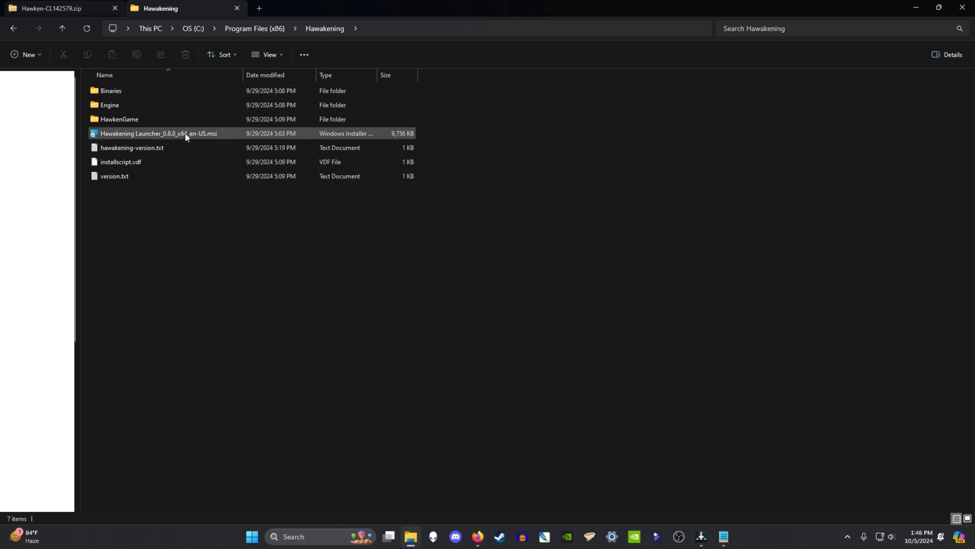
# Step: Run the Hawakening Launcher .msi, cancel its setup wizard, and bring up the running launcher
pyautogui.doubleClick(186, 135)
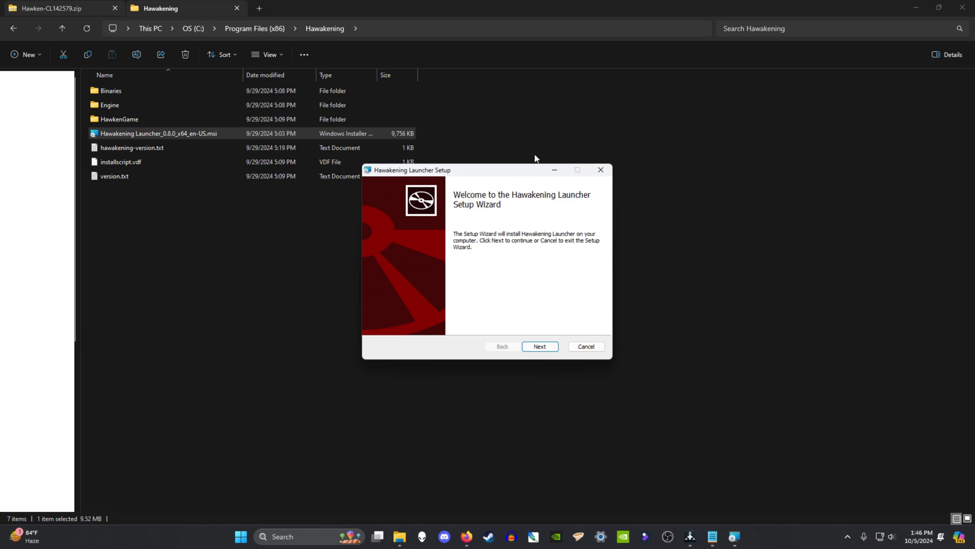
pyautogui.click(600, 170)
pyautogui.click(470, 286)
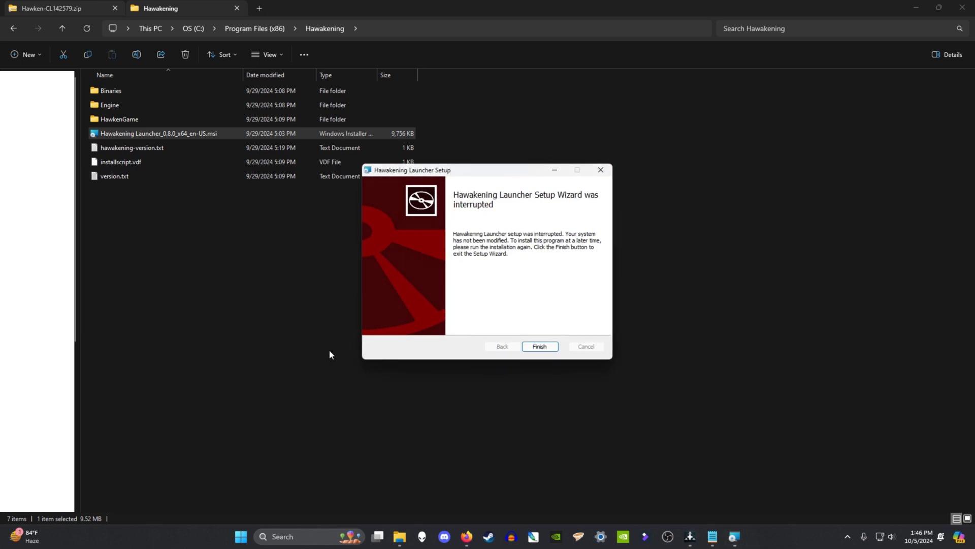
pyautogui.click(549, 349)
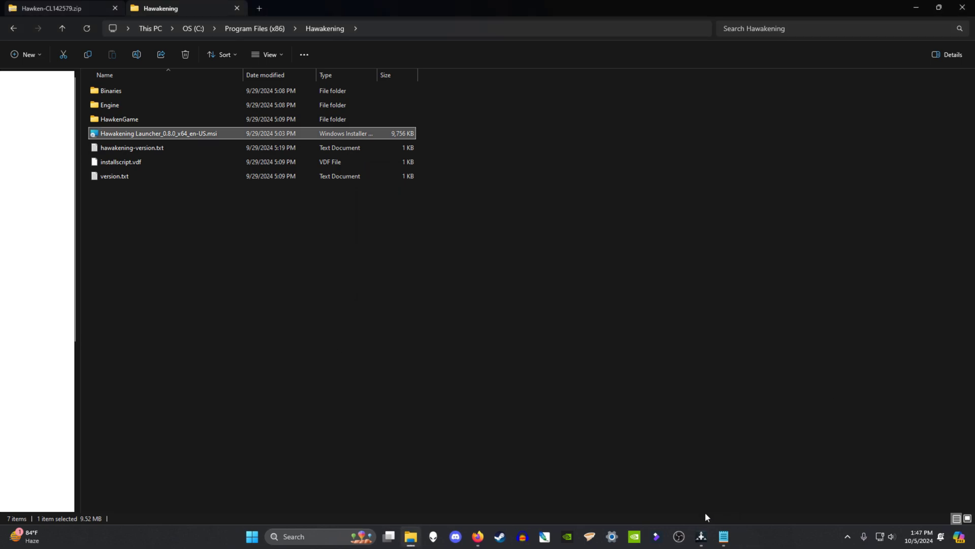
pyautogui.click(703, 538)
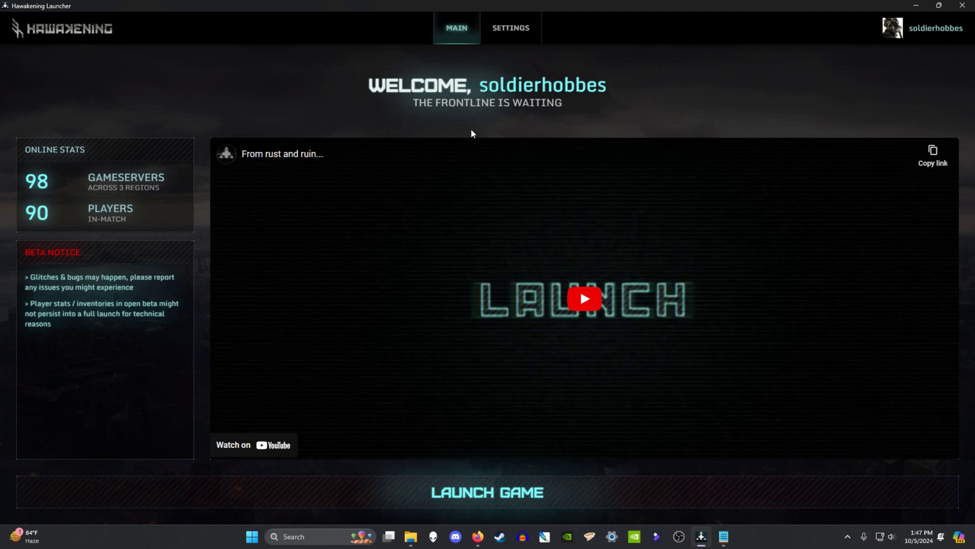
# Step: In the launcher's Settings, open the folder picker for the Hawken Client folder
pyautogui.click(502, 39)
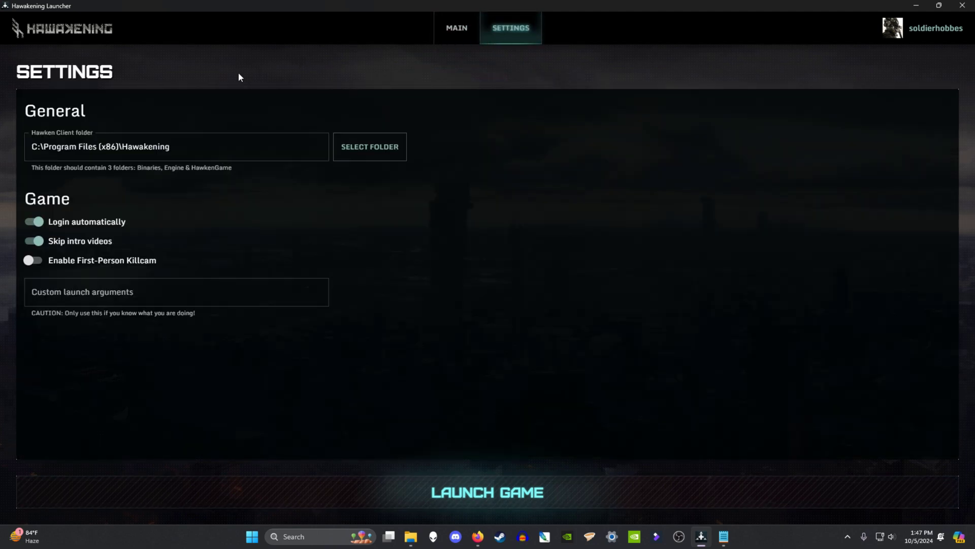
pyautogui.click(128, 146)
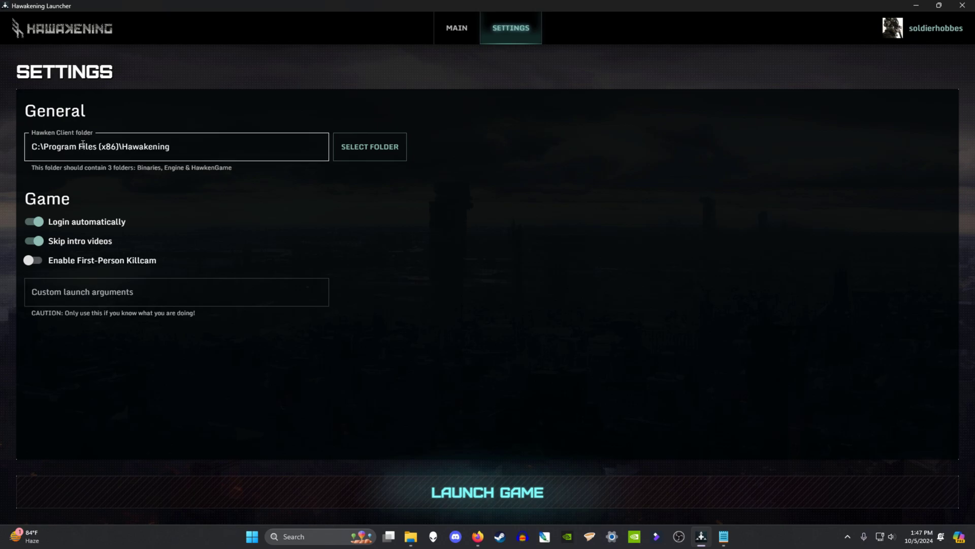
pyautogui.click(370, 151)
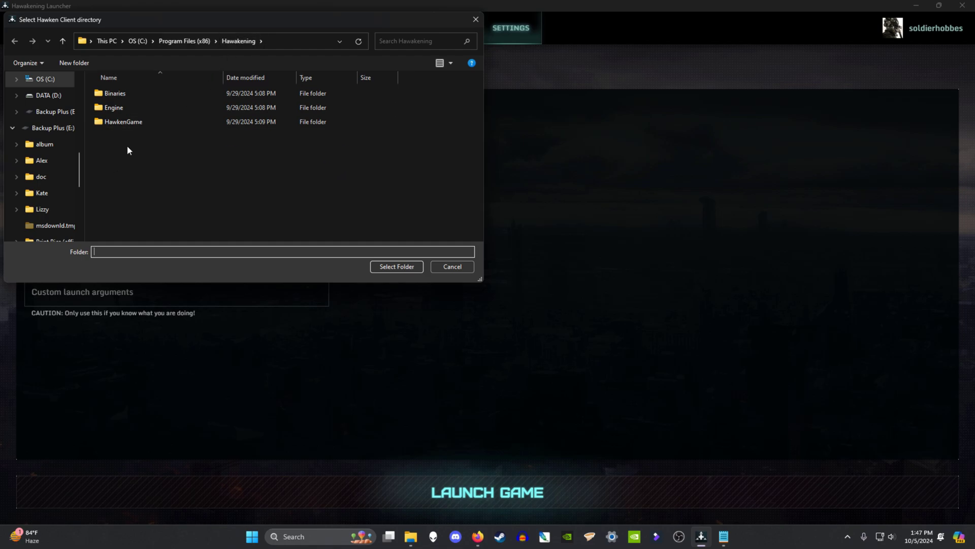
# Step: Choose C:\Program Files (x86)\Hawakening as the Hawken client folder
pyautogui.click(235, 41)
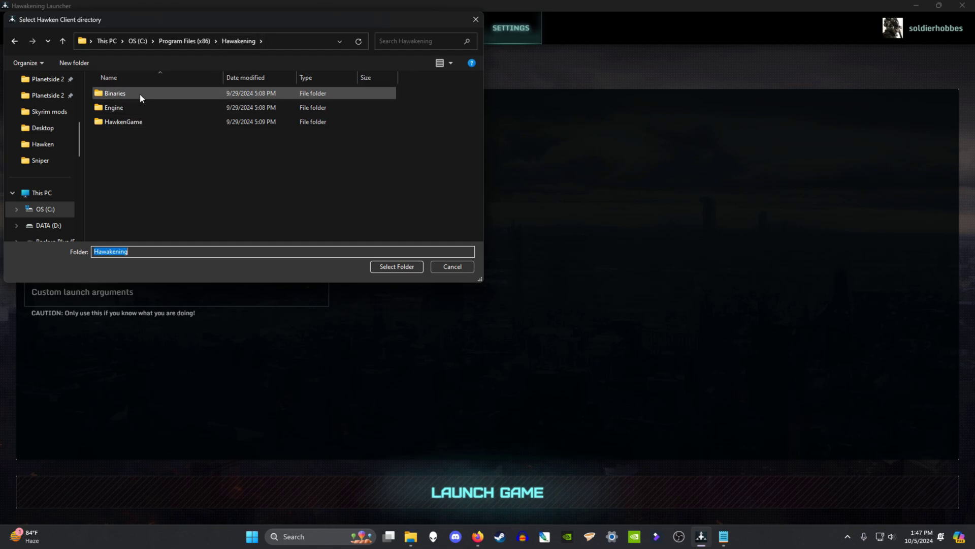
pyautogui.click(384, 267)
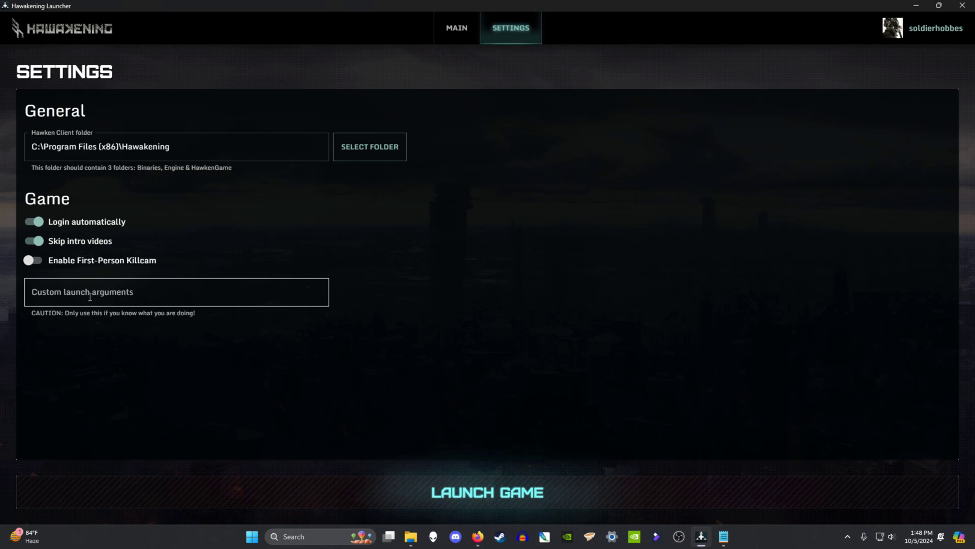
# Step: Return to the launcher's Main page and close the launcher window from the taskbar
pyautogui.click(453, 41)
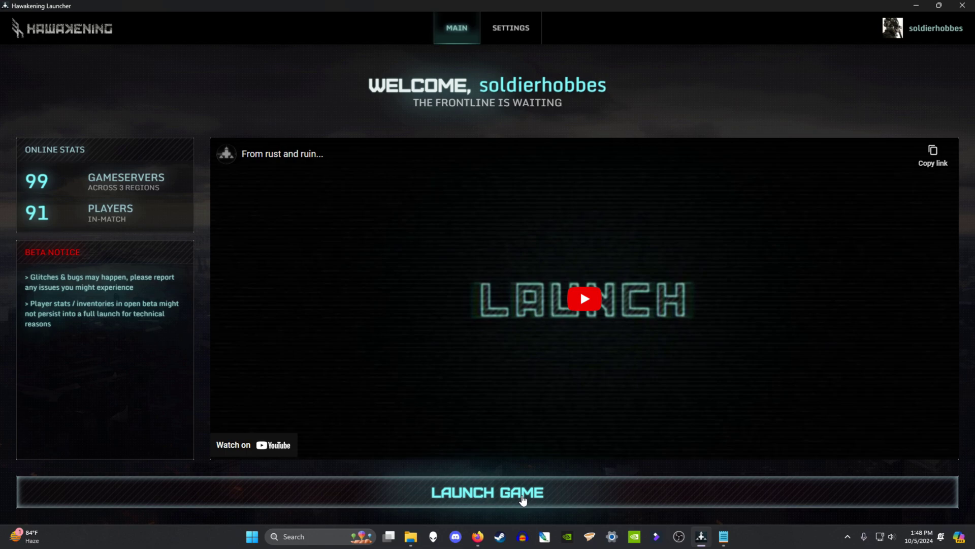
pyautogui.moveTo(701, 536)
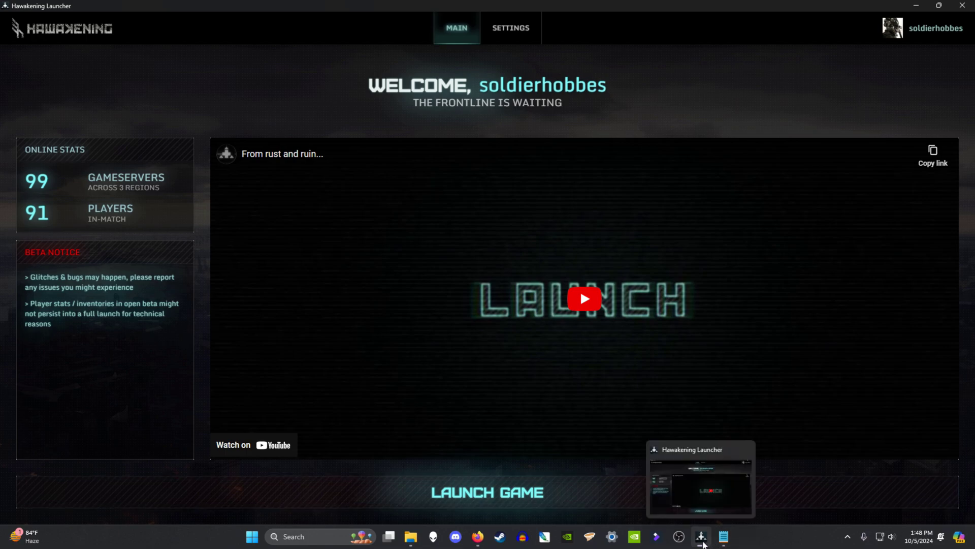
pyautogui.rightClick(702, 540)
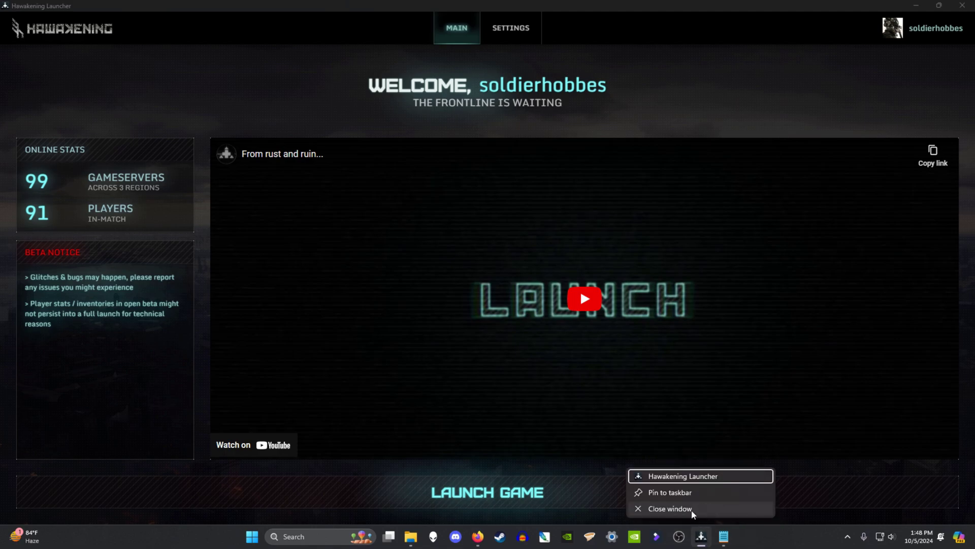
pyautogui.click(580, 465)
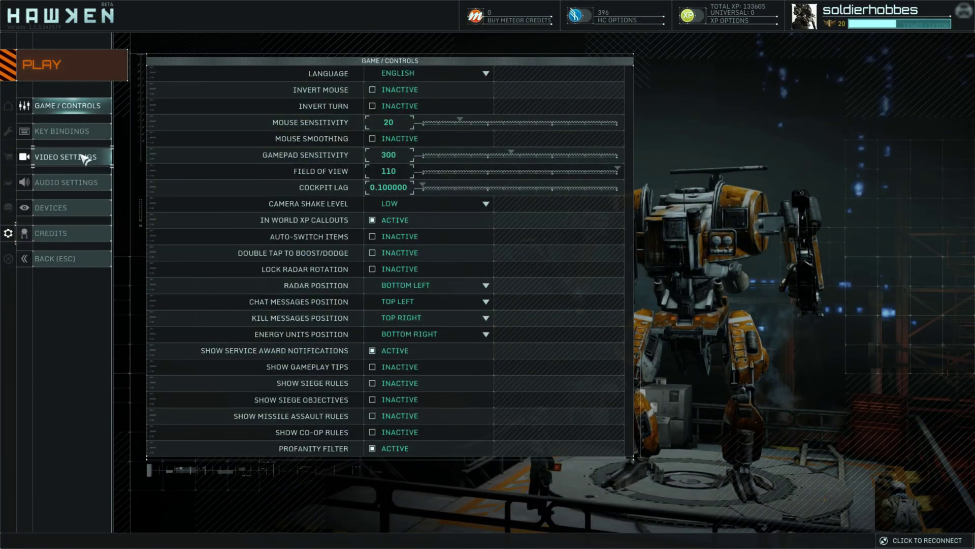
# Step: Keep the video resolution at 1920 x 1080, then go to the VS Match selection
pyautogui.click(80, 157)
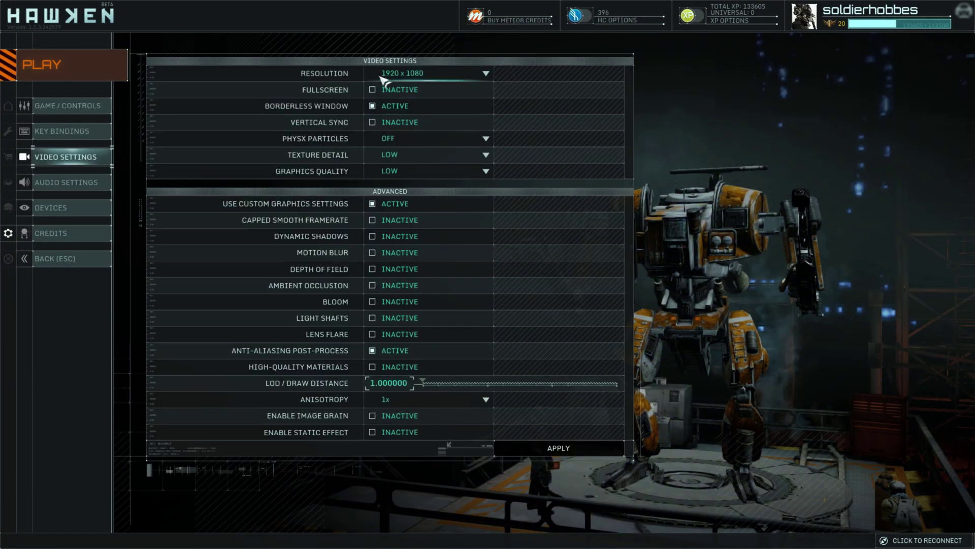
pyautogui.click(414, 76)
pyautogui.scroll(3, 409, 101)
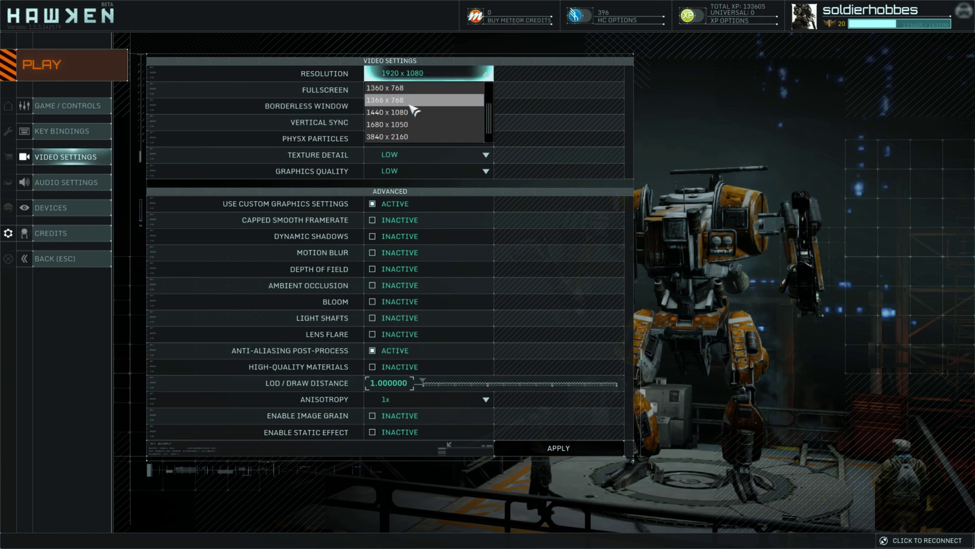
pyautogui.click(498, 109)
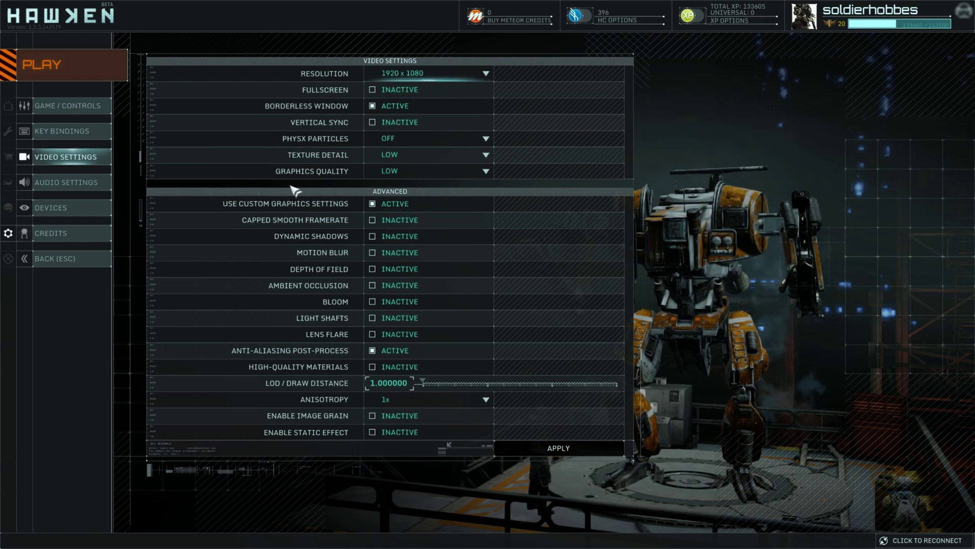
pyautogui.click(66, 260)
pyautogui.click(101, 74)
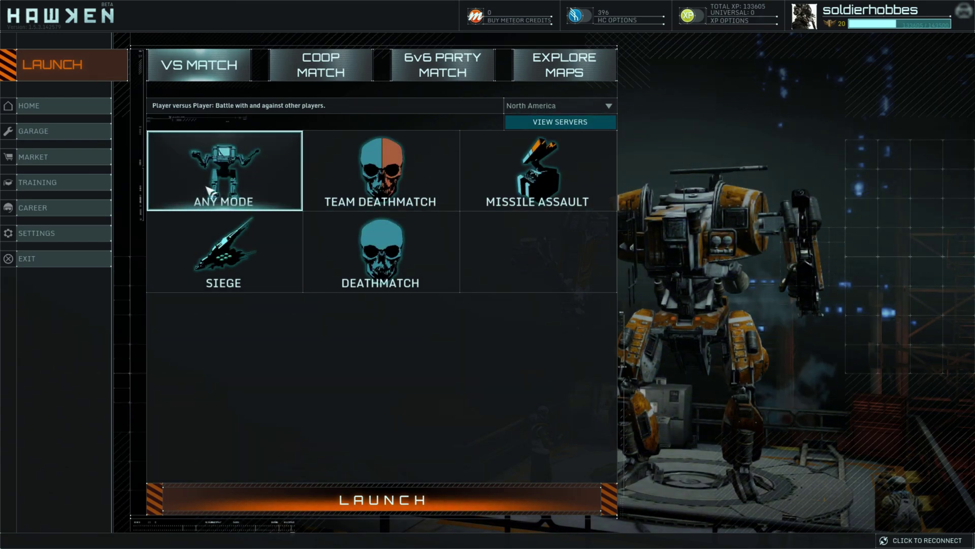
# Step: Join North America server MONTREAL2-TDM-3 (Team Deathmatch on Bazaar), with empty servers hidden
pyautogui.click(45, 106)
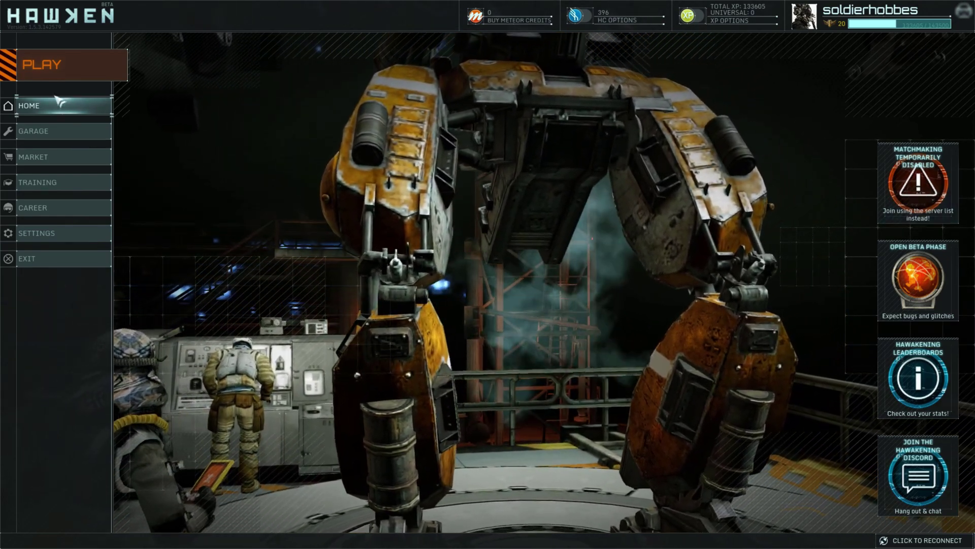
pyautogui.click(879, 182)
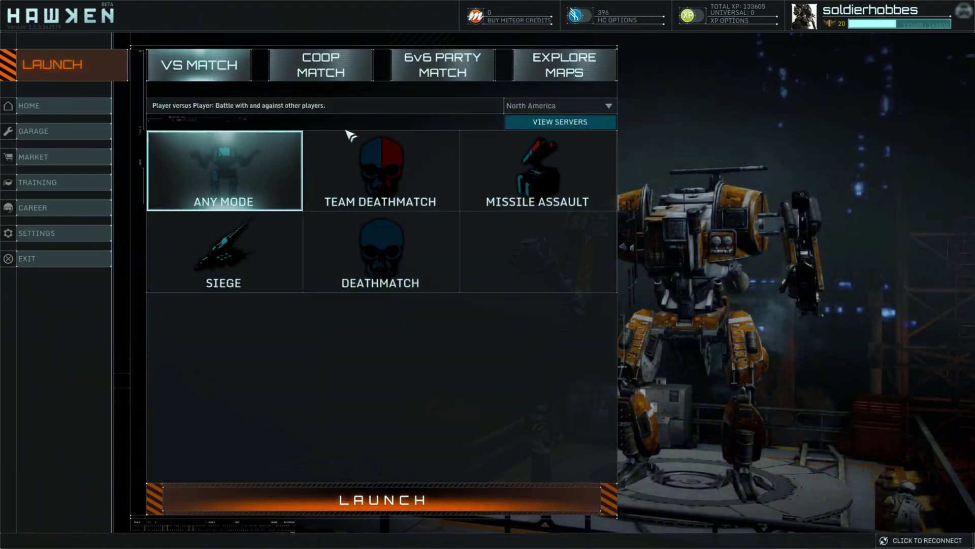
pyautogui.click(568, 107)
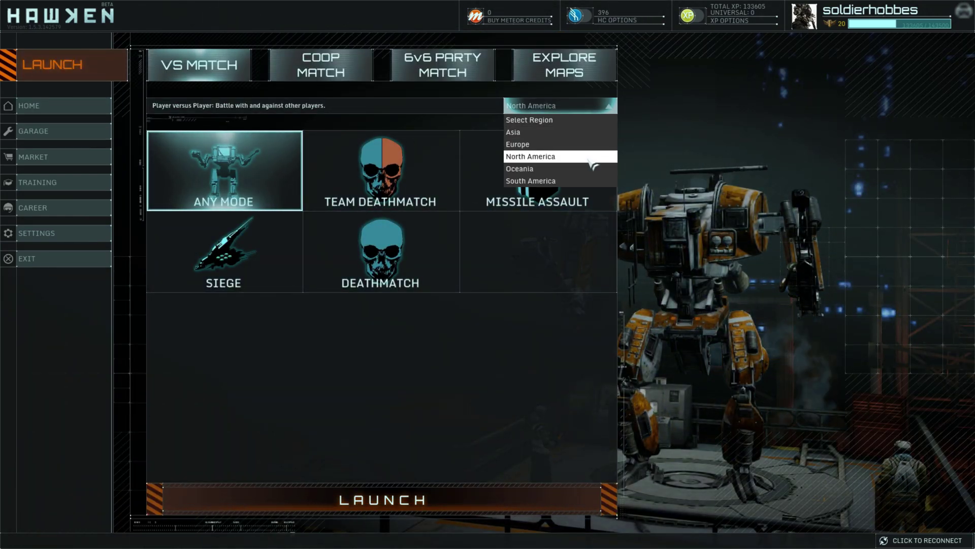
pyautogui.click(564, 161)
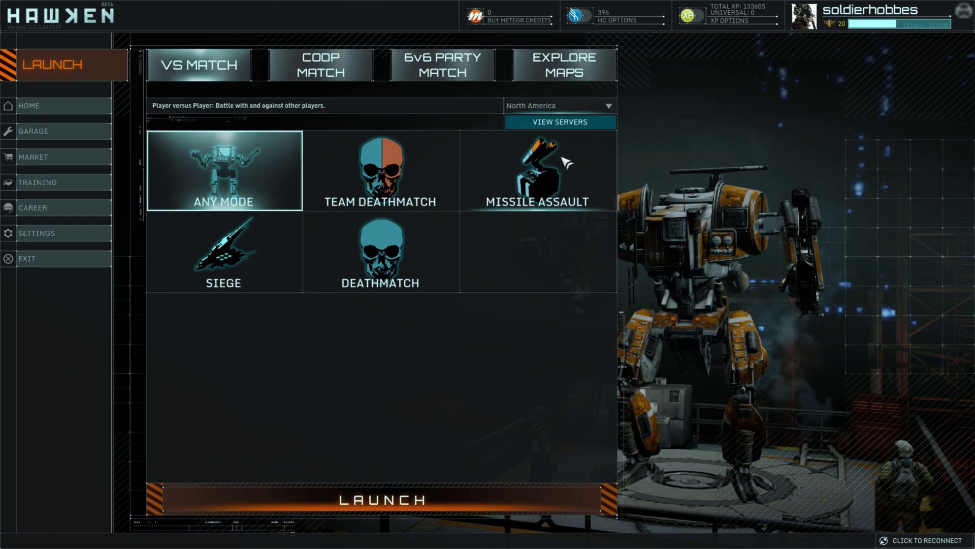
pyautogui.click(560, 122)
pyautogui.click(312, 138)
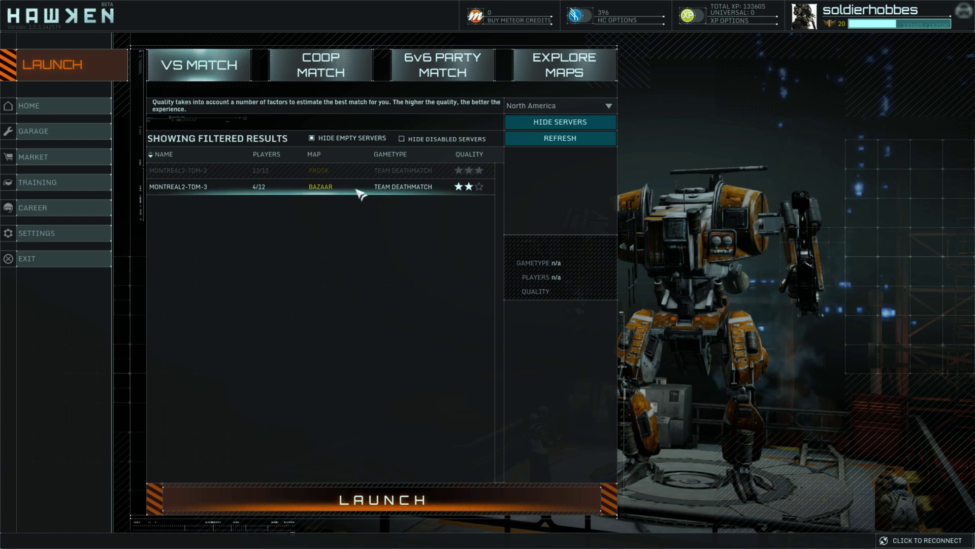
pyautogui.click(318, 187)
pyautogui.click(523, 496)
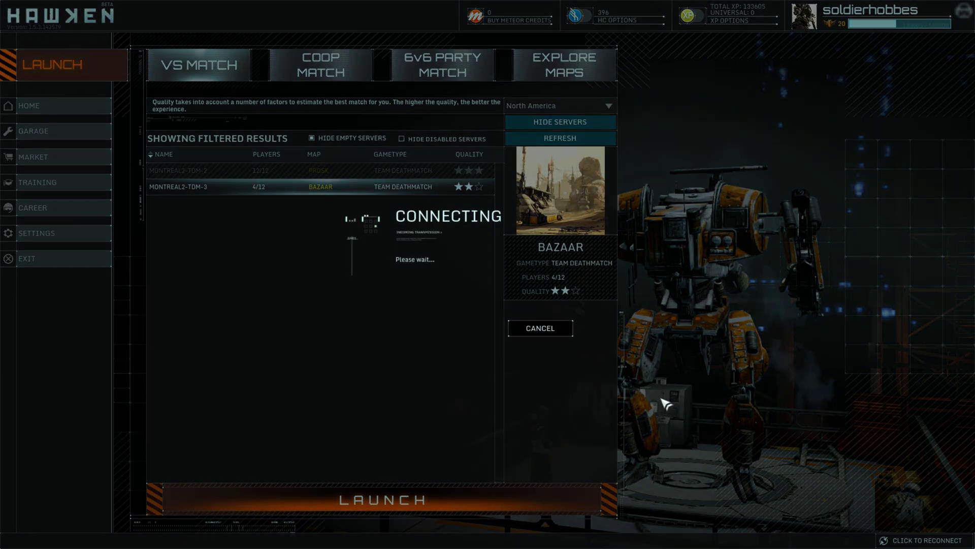